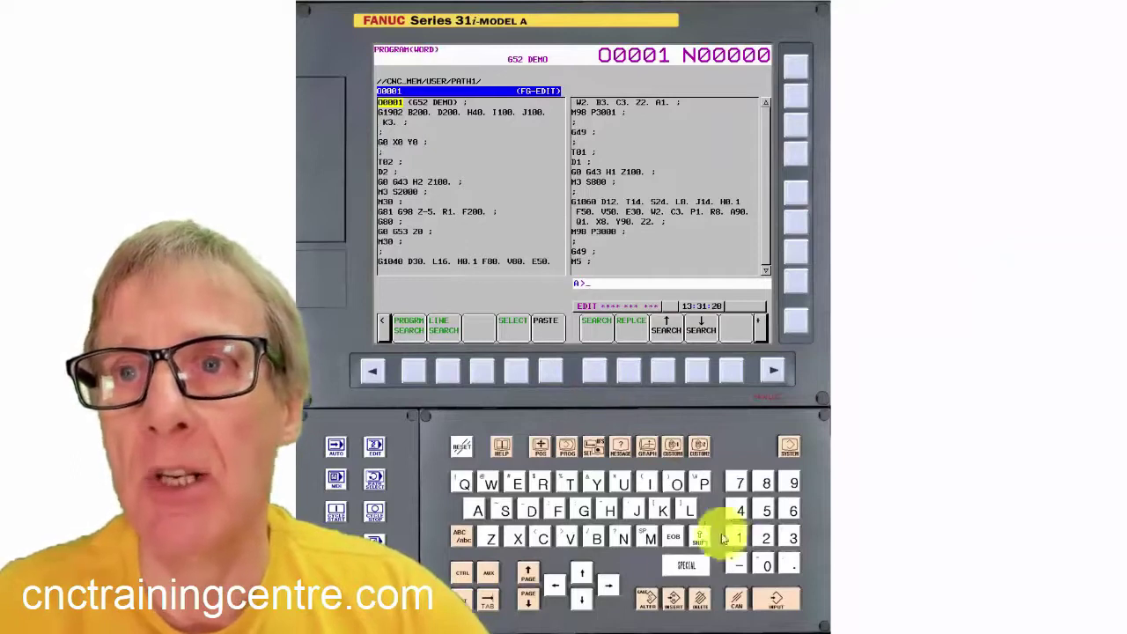
- Key G0X0Y0; into the buffer, then switch to the position screen and back to the program
left_click(584, 511)
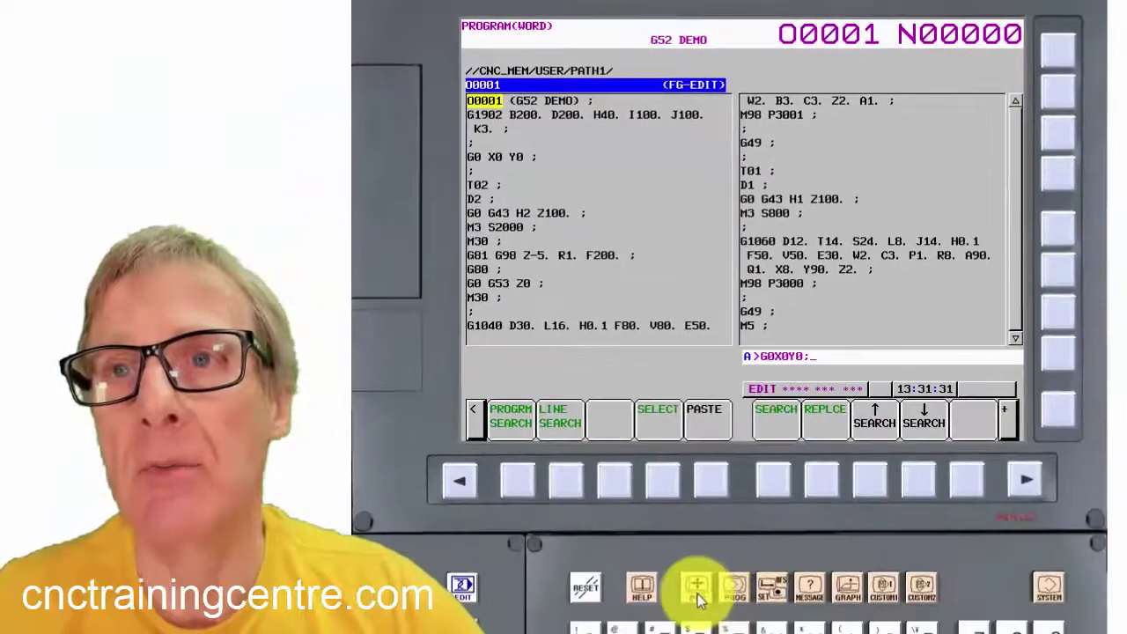
left_click(697, 593)
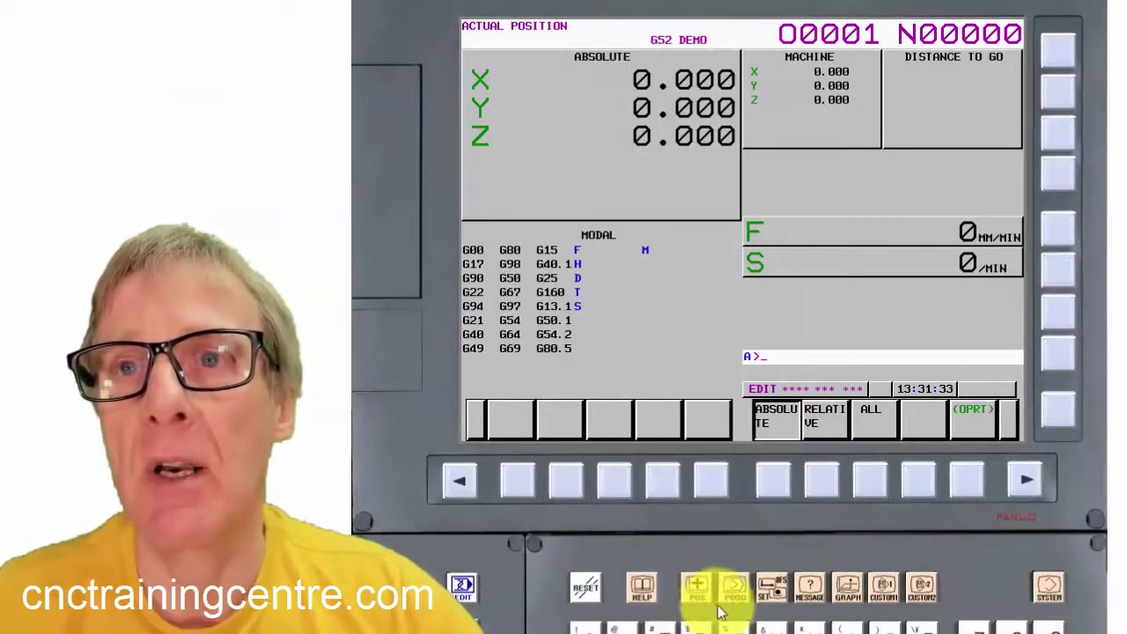
left_click(734, 593)
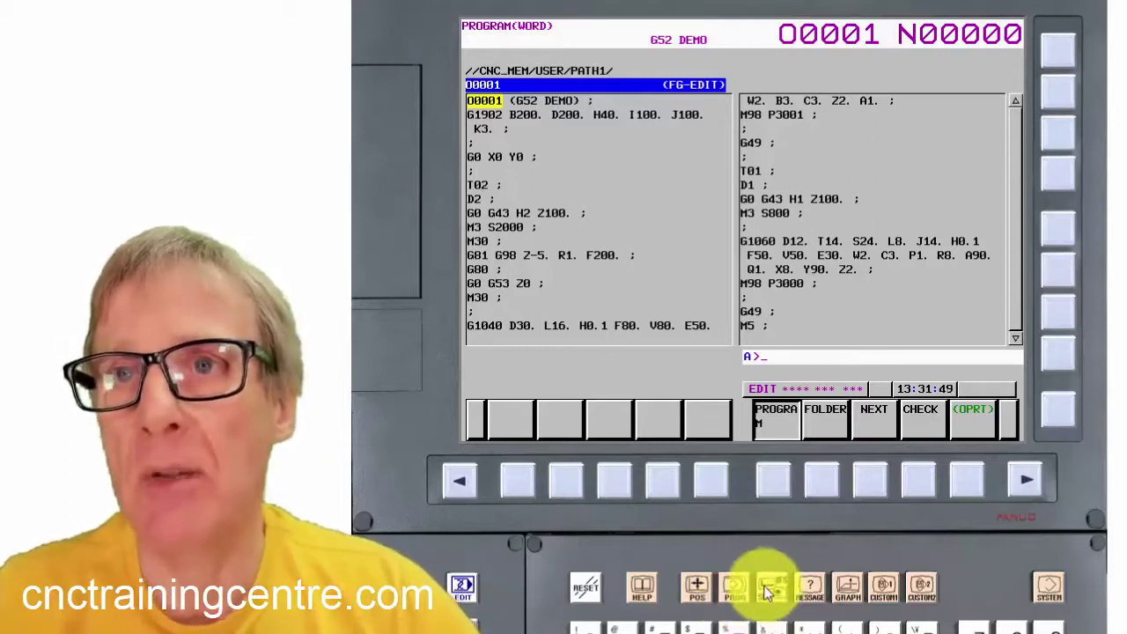
- Open the OFS/SET setting page and put the control in MDI mode with parameter write on
left_click(765, 592)
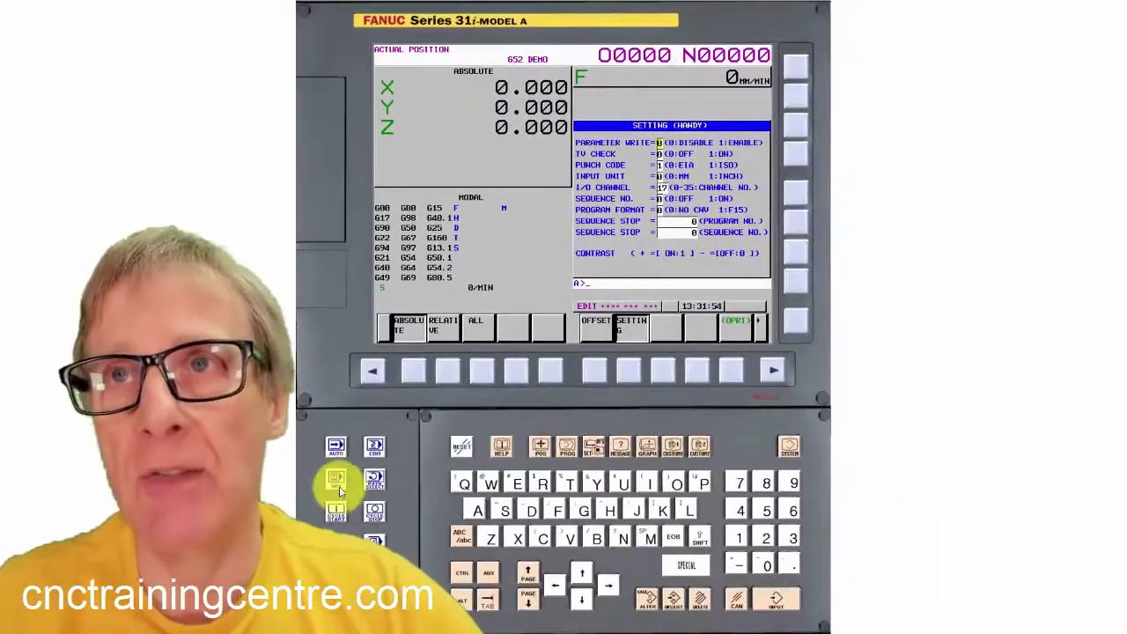
left_click(337, 482)
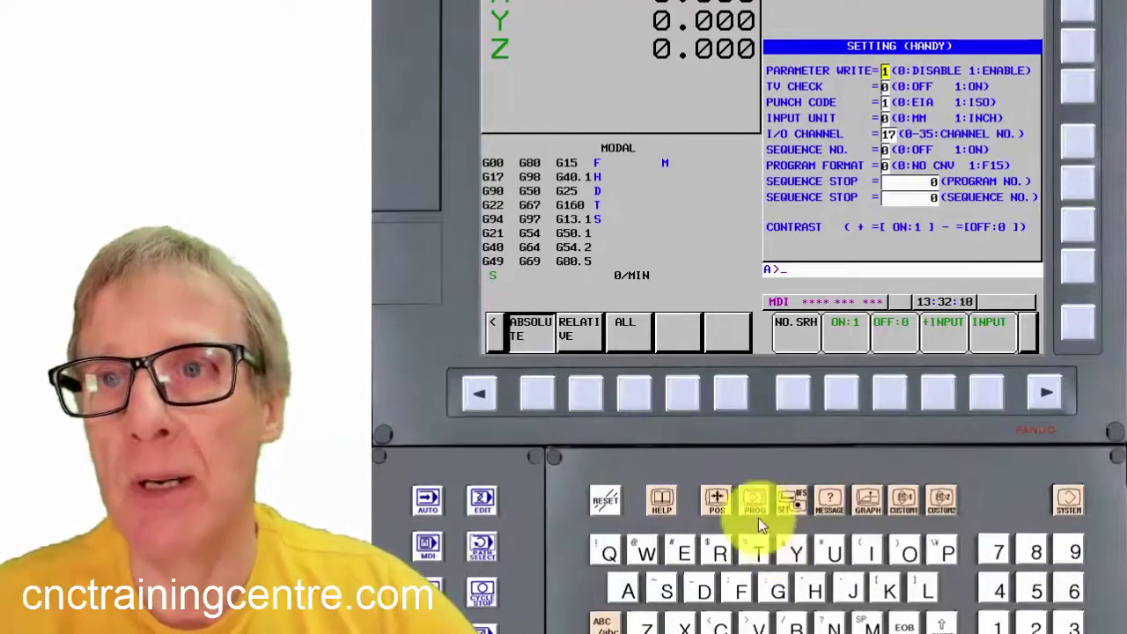
- Set the KBF bit of parameter 03101 to 1 on the parameter screen
left_click(1066, 499)
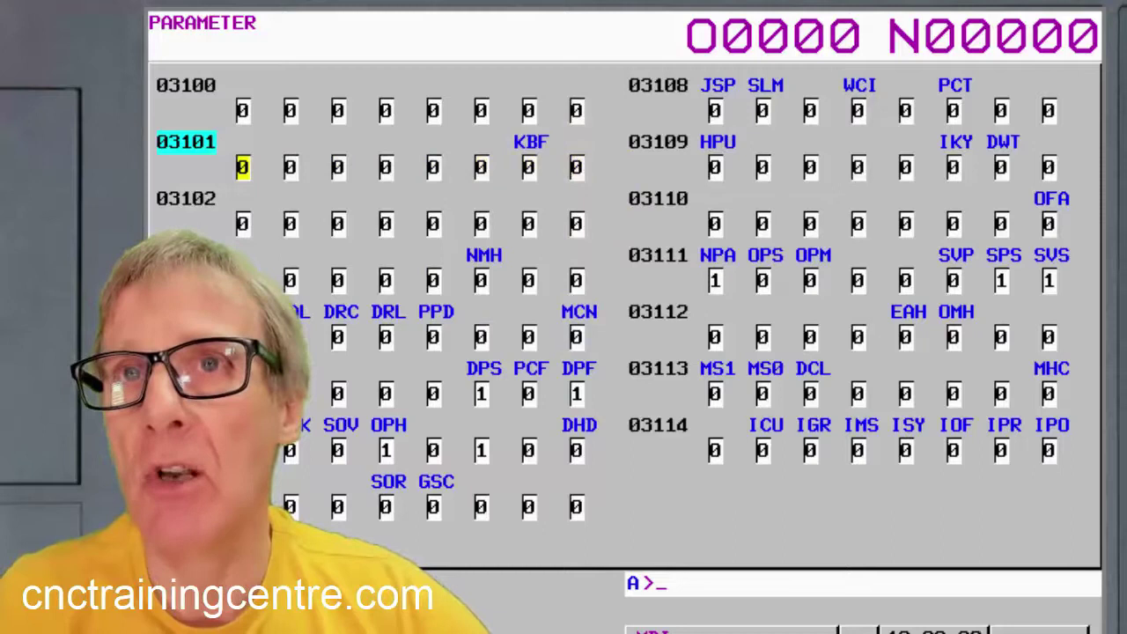
key("Right")
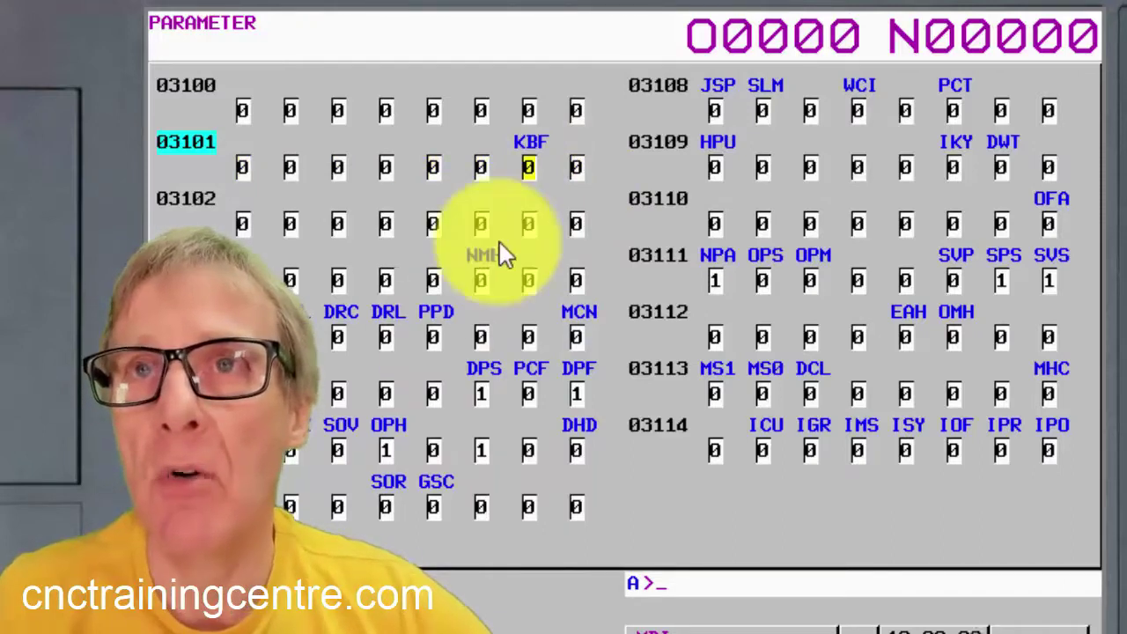
type("1")
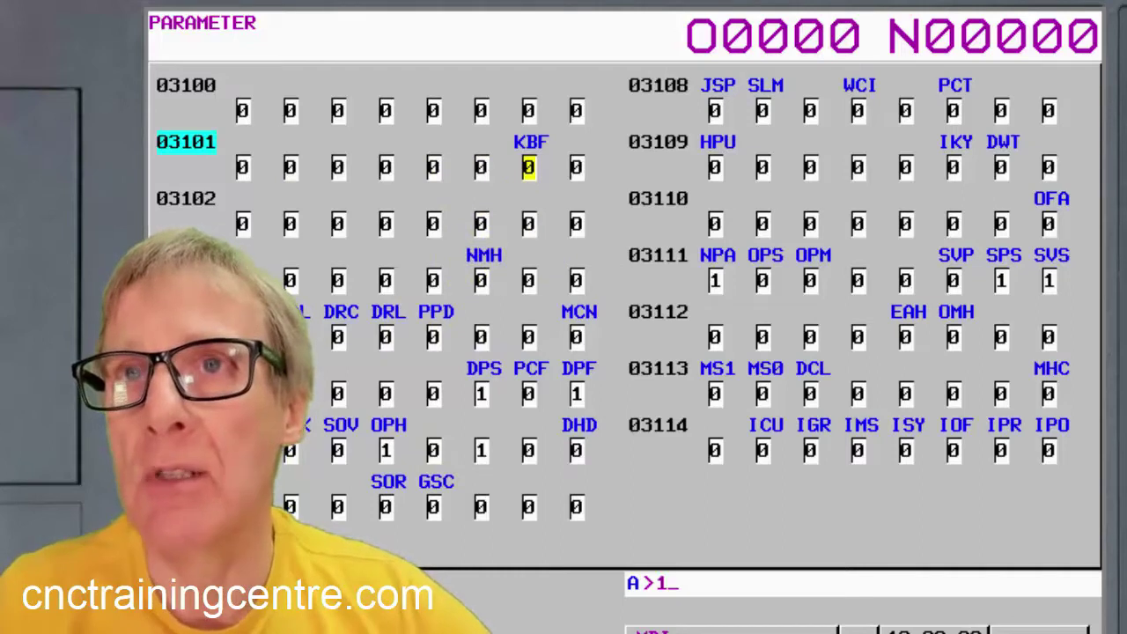
key("Return")
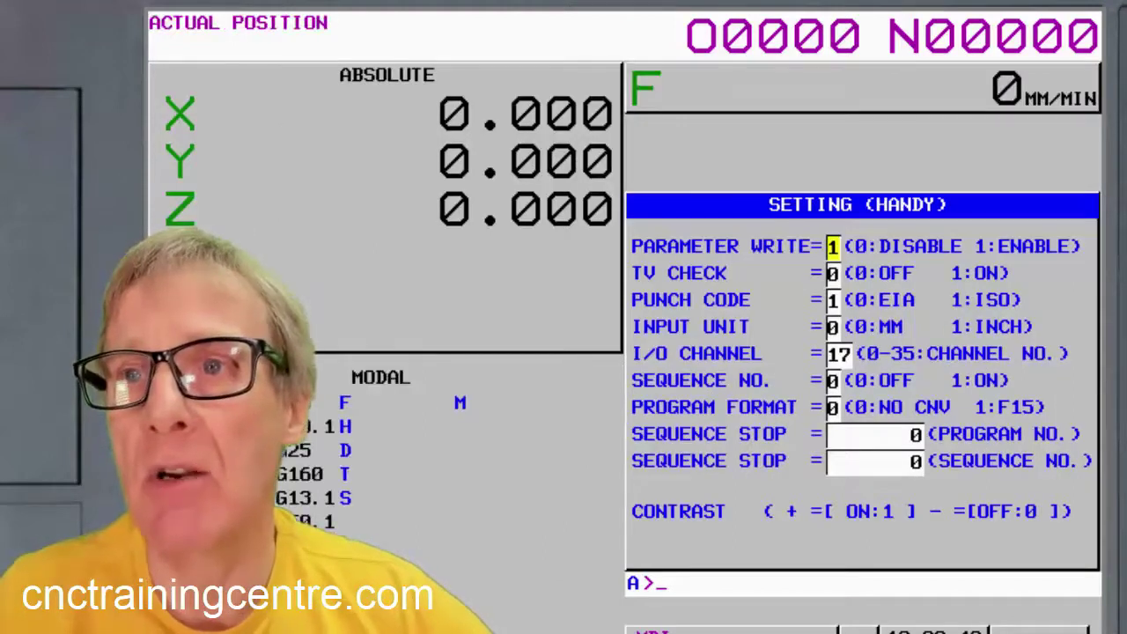
- Key X0Y0; into the key-in buffer of the program editor
type("0")
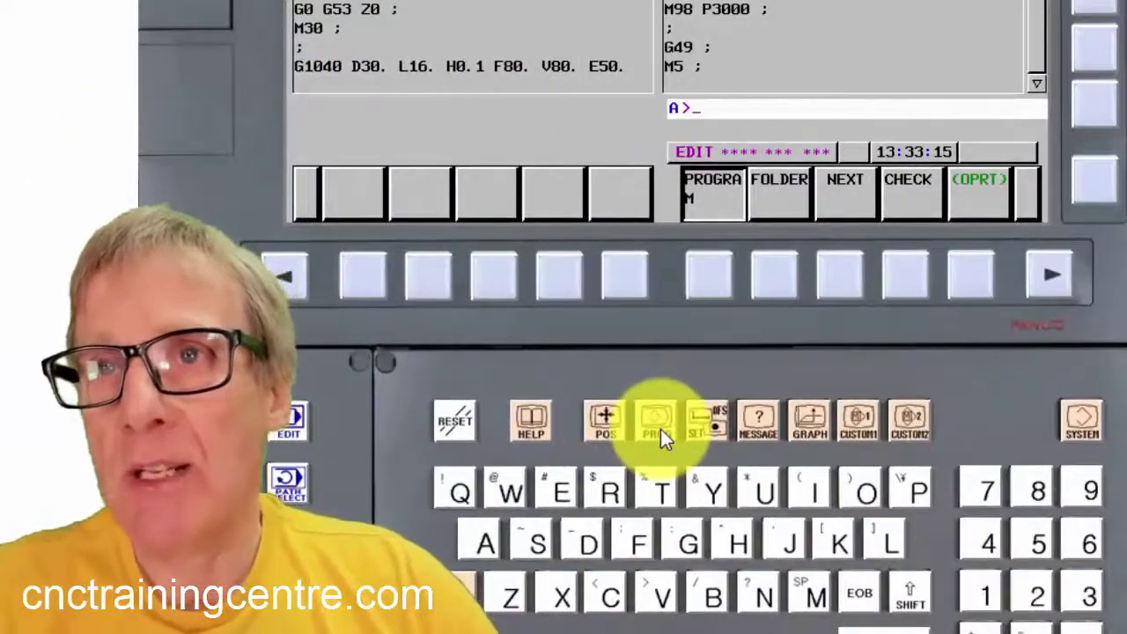
left_click(554, 603)
left_click(1037, 629)
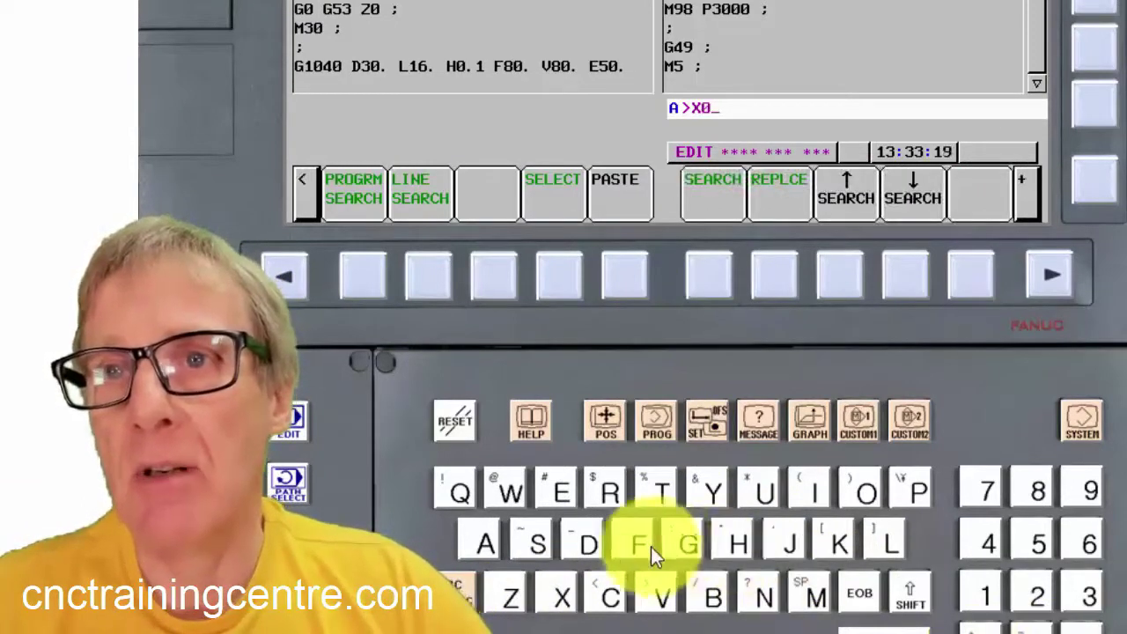
left_click(711, 486)
left_click(1037, 629)
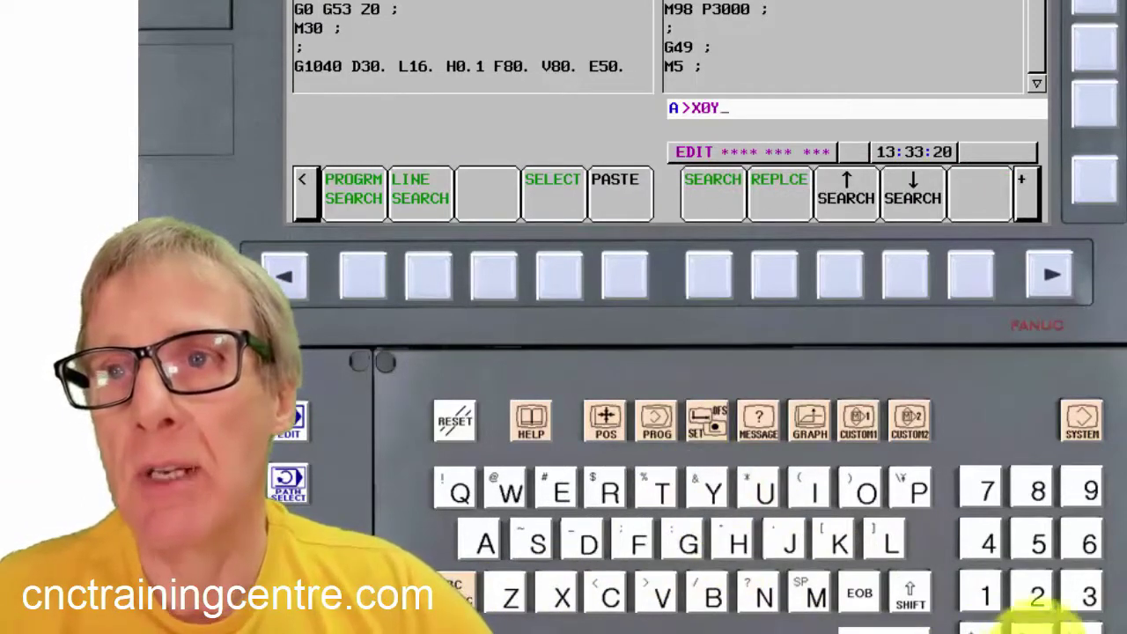
left_click(859, 593)
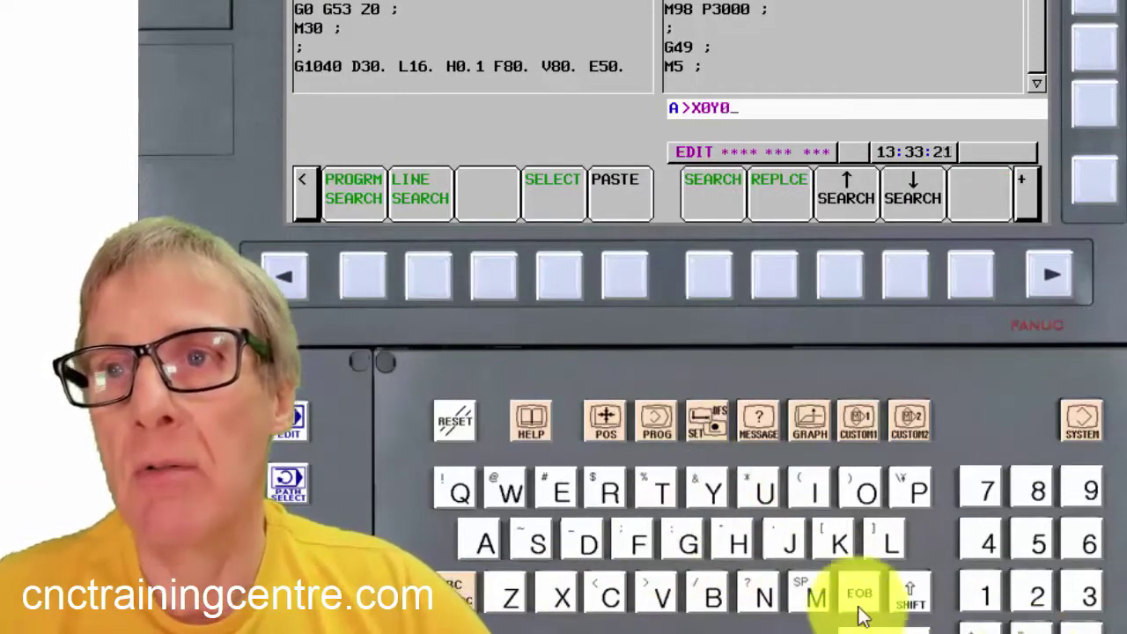
- Switch through the OFS/SET, program and position screens, returning to the program listing
left_click(707, 421)
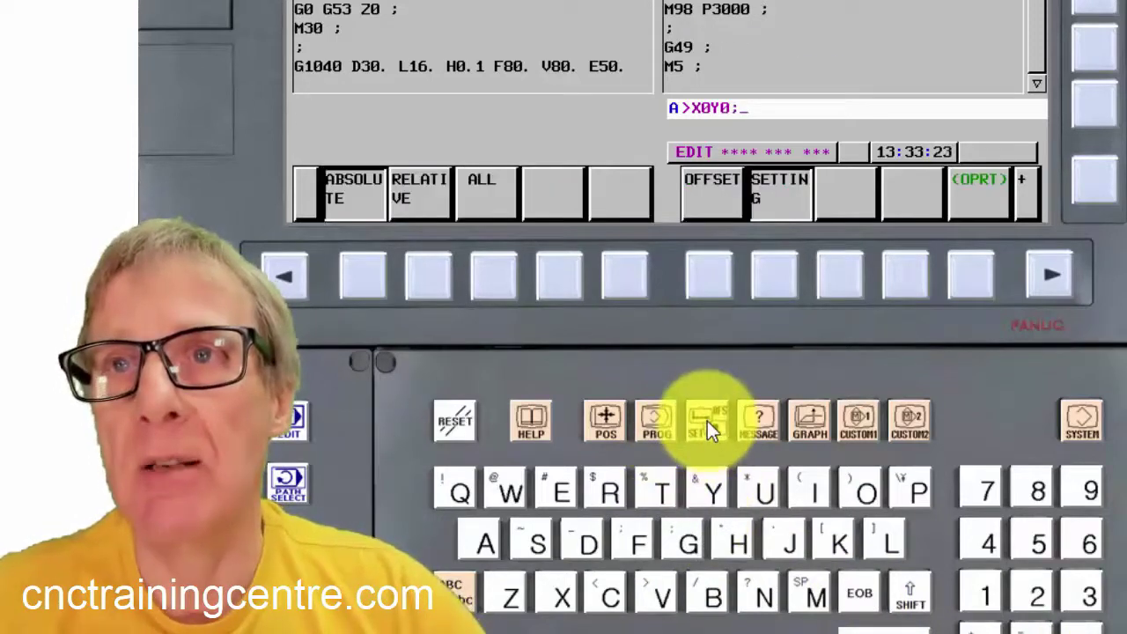
left_click(653, 431)
left_click(606, 432)
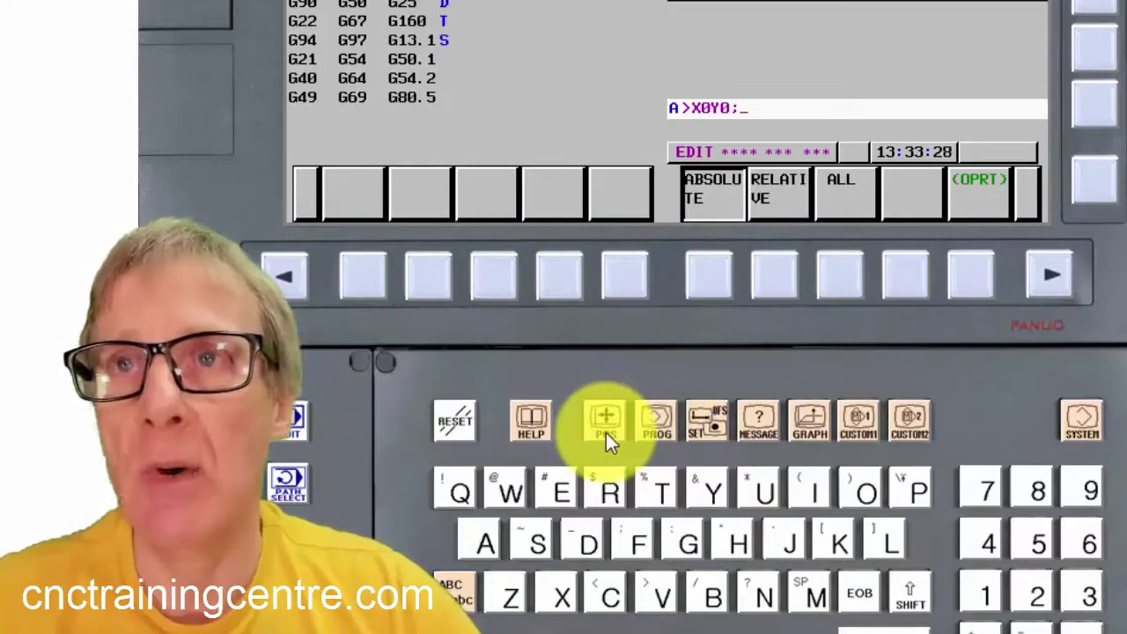
left_click(667, 432)
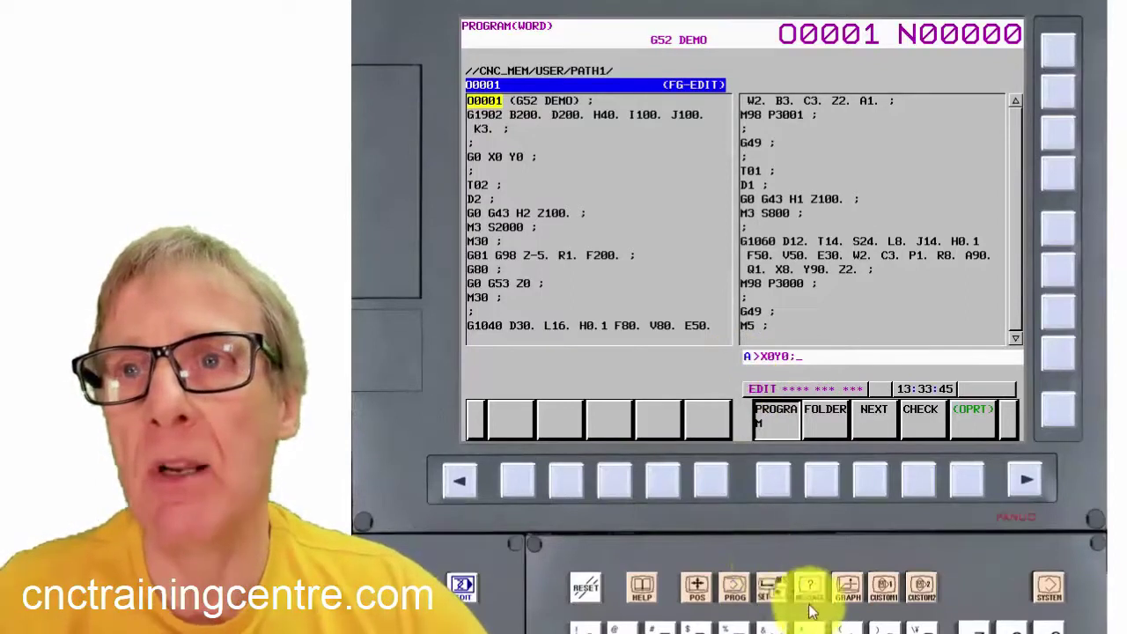
- Check parameter 03101's KBF bit, then return to the setting page, where a value entry is rejected
left_click(768, 592)
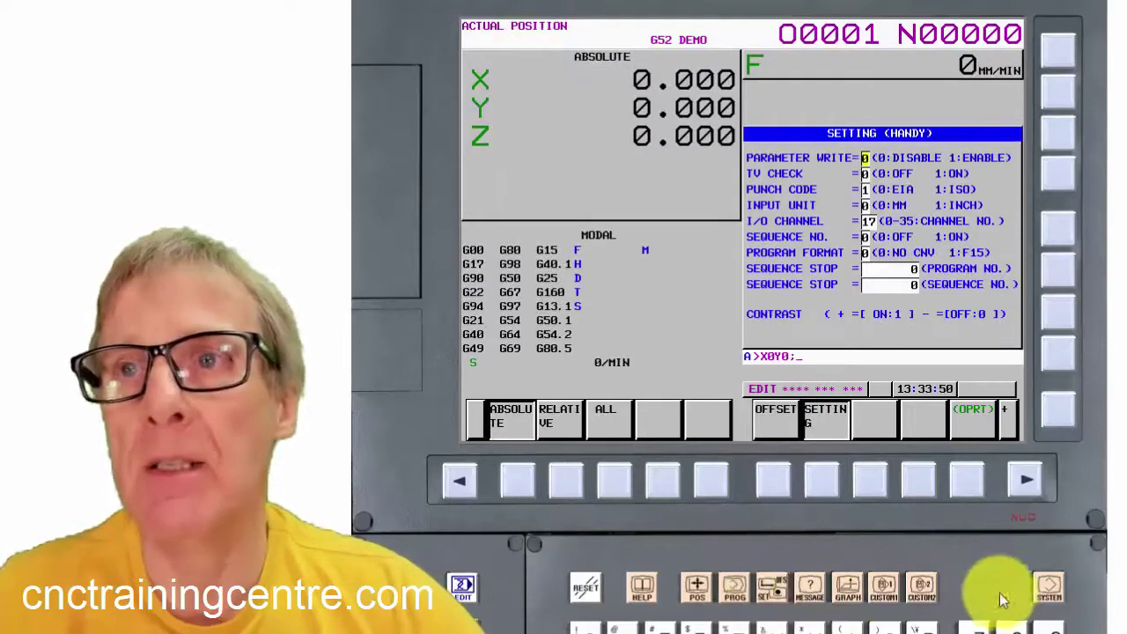
left_click(1054, 591)
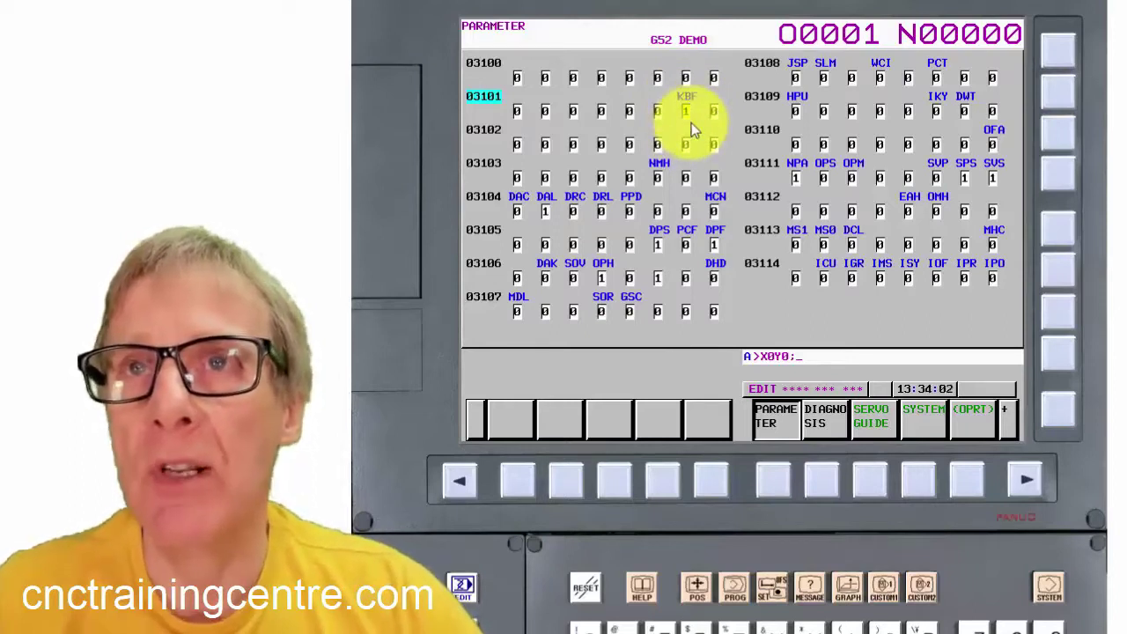
left_click(690, 112)
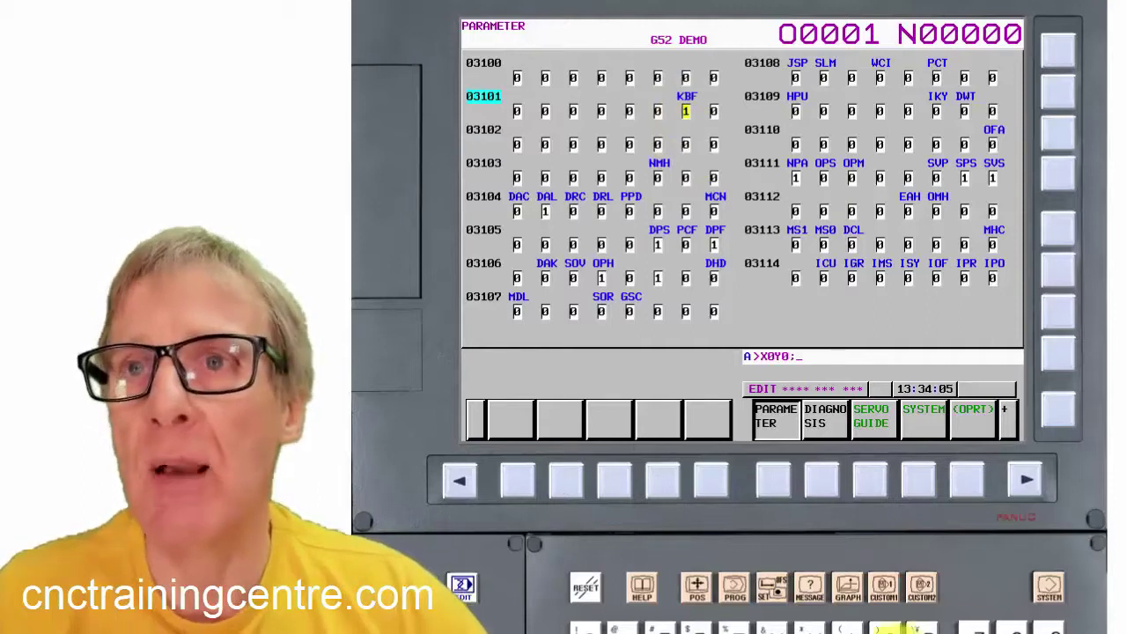
left_click(769, 596)
type("1")
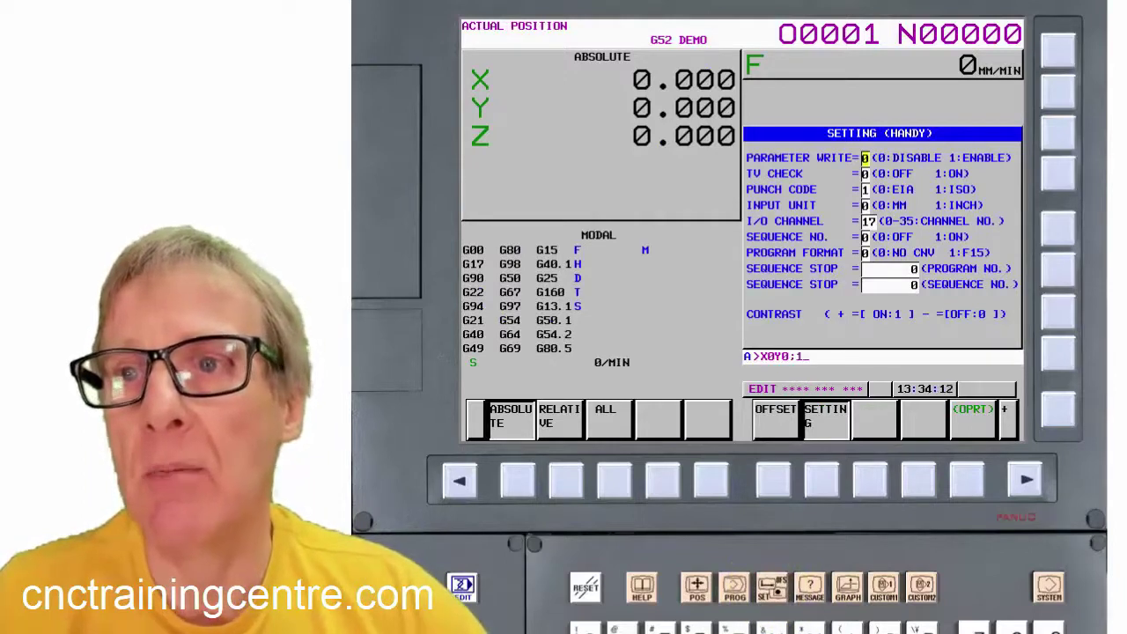
left_click(520, 616)
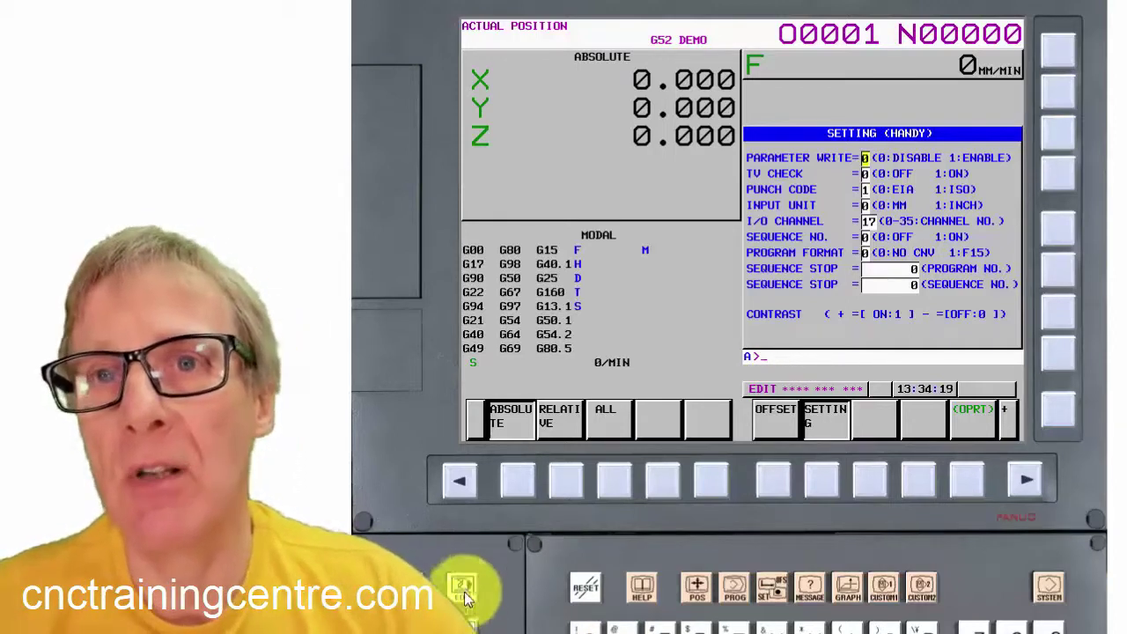
- Enable parameter write in MDI, clear KBF of 03101 to 0, then set parameter write back to 0
left_click(466, 627)
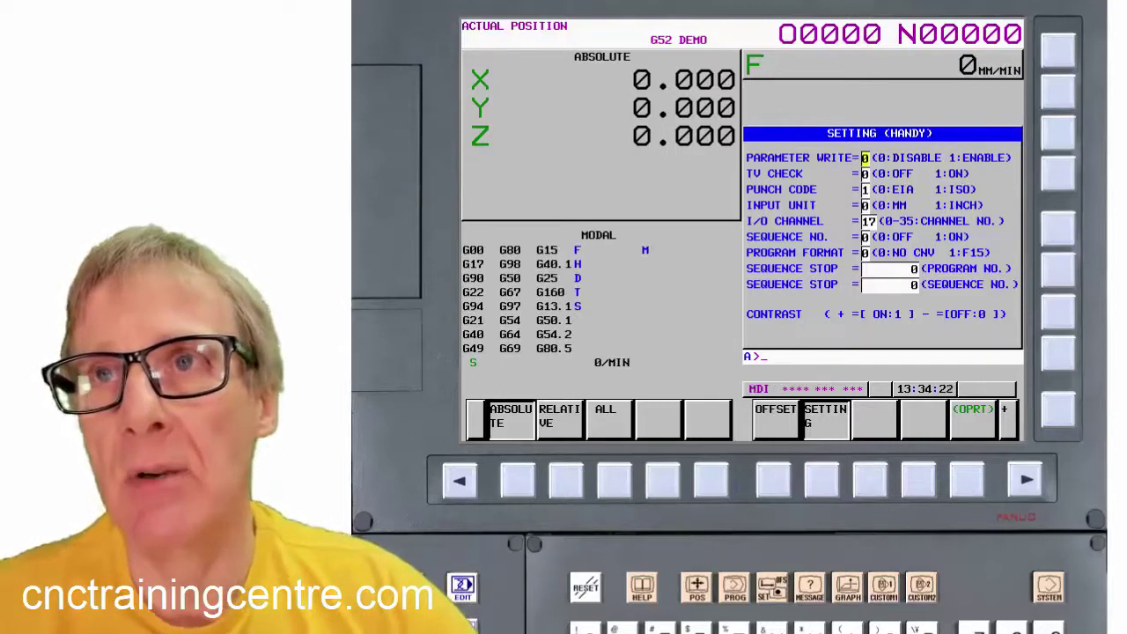
type("1")
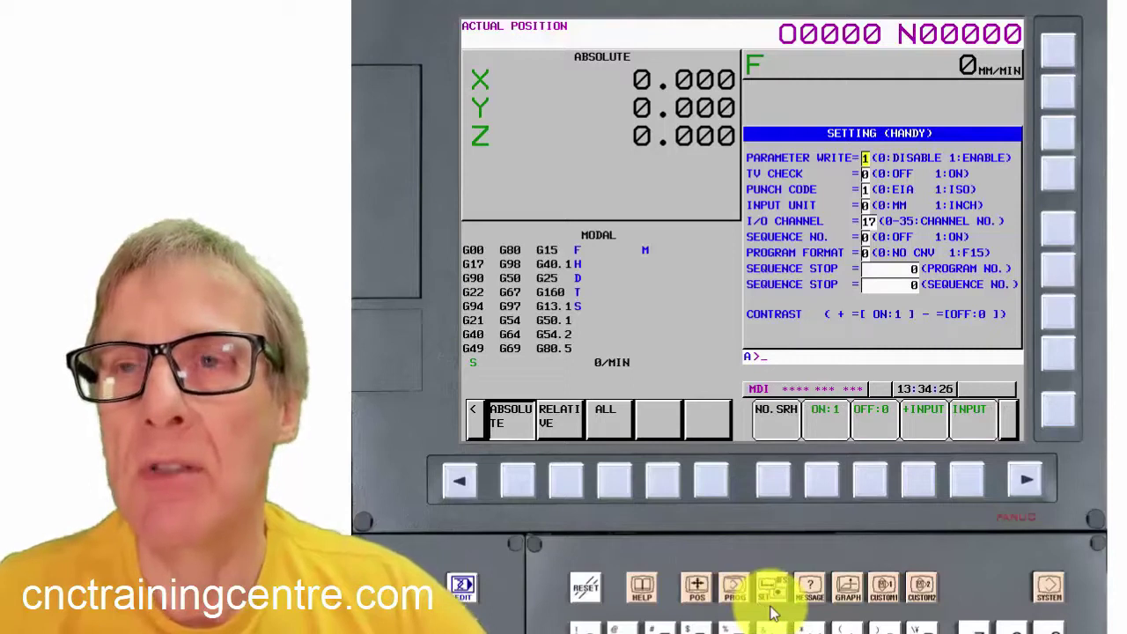
left_click(1049, 591)
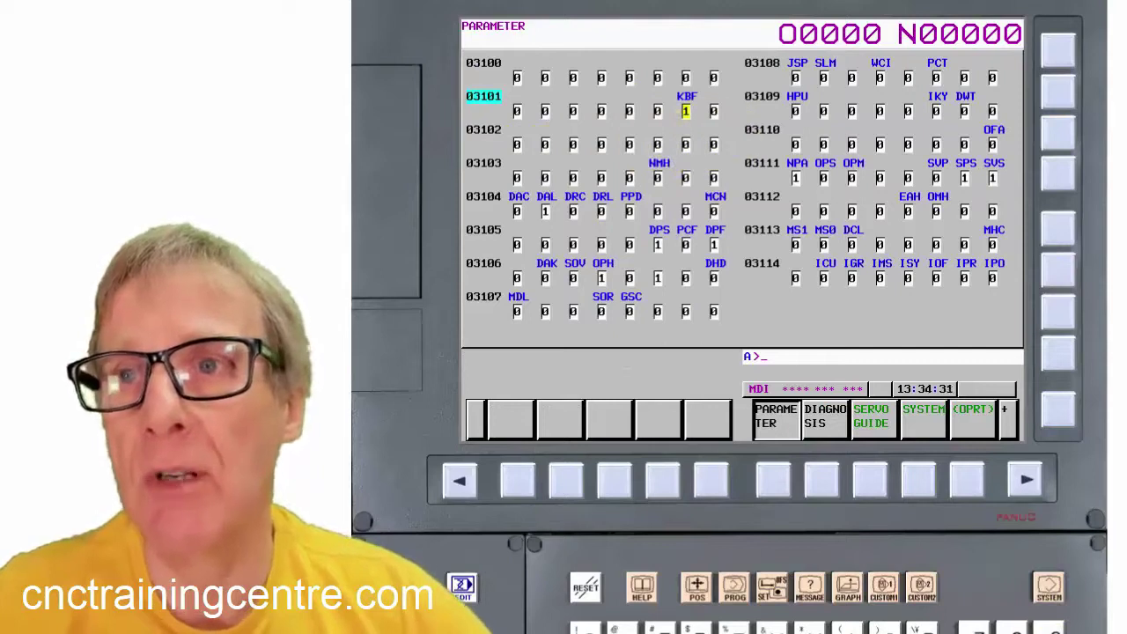
key("F10")
key("F3")
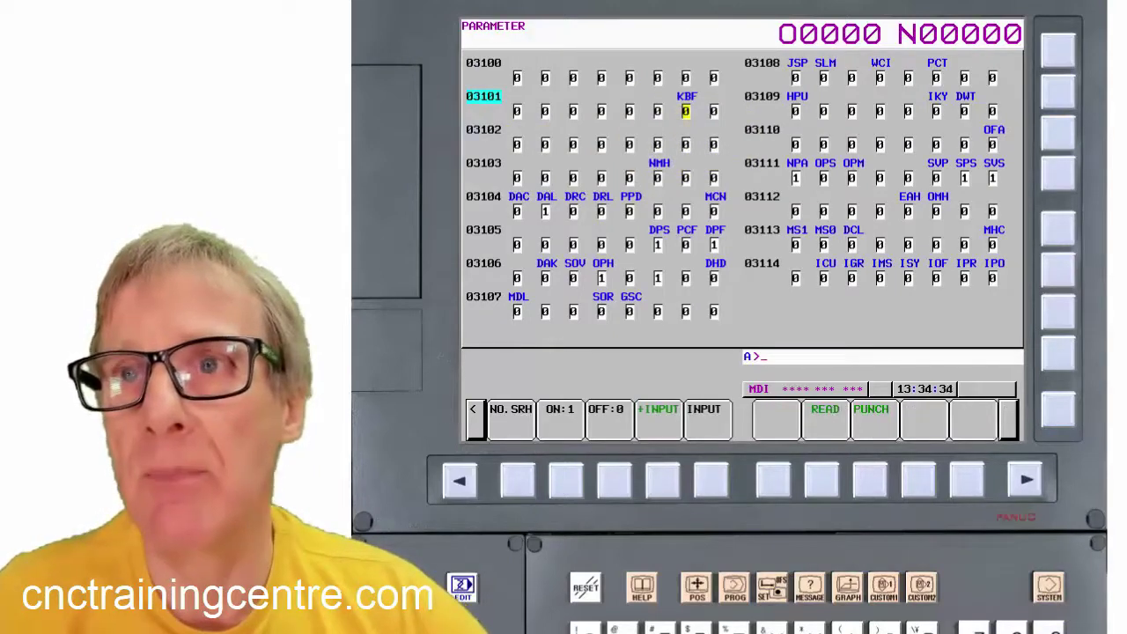
left_click(772, 596)
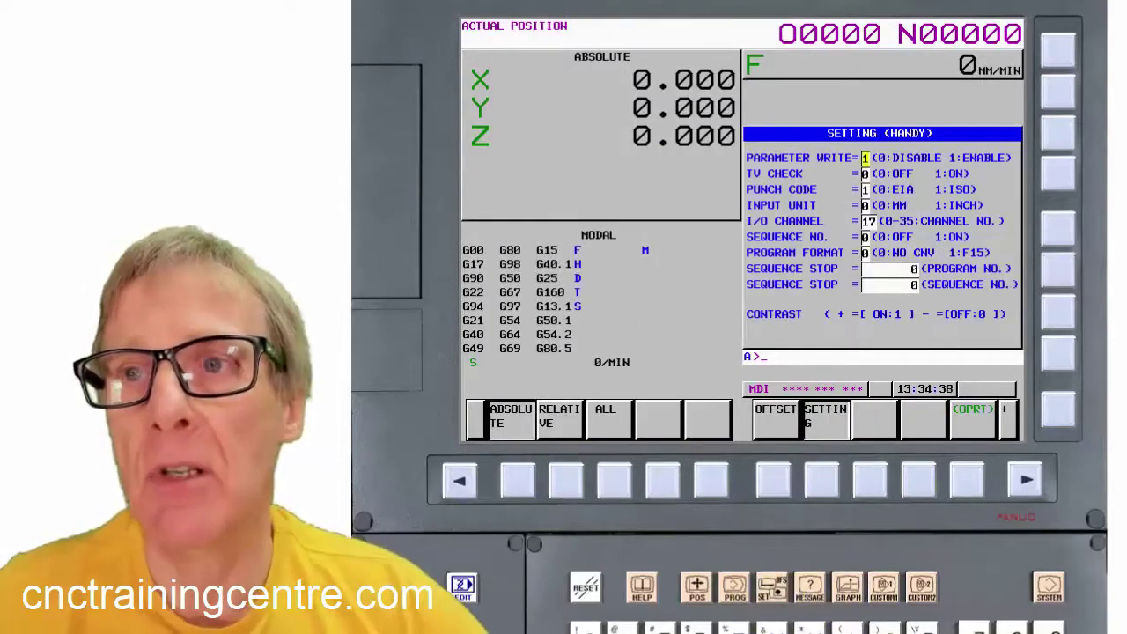
type("0")
key("F10")
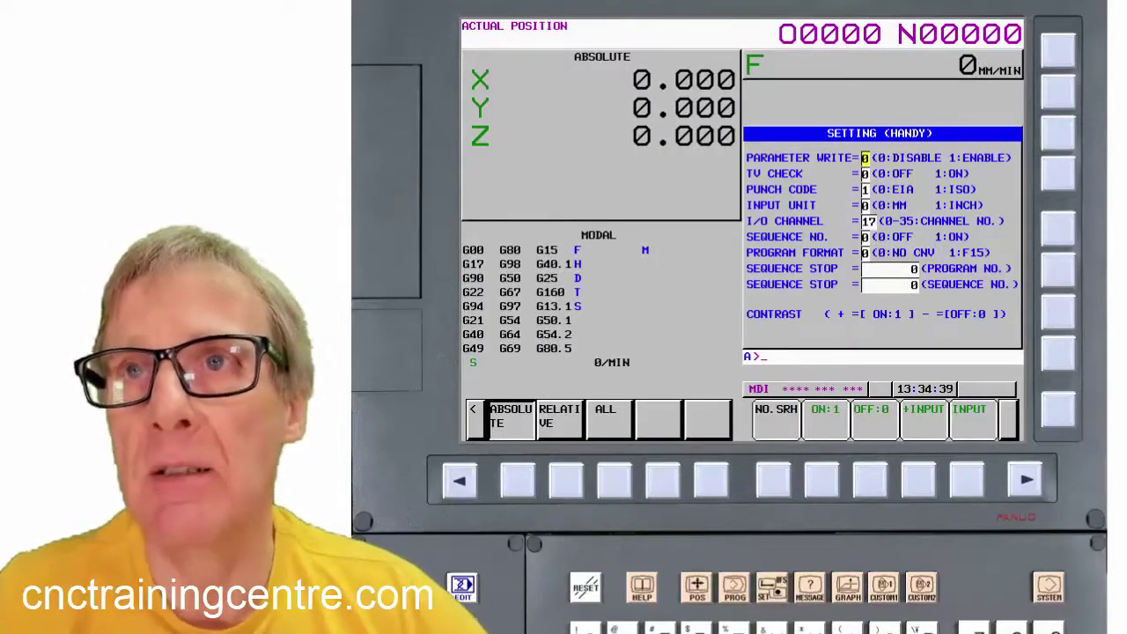
- In EDIT mode key G0X0, confirm the POS switch clears it, then bring up Manual Guide i
left_click(736, 590)
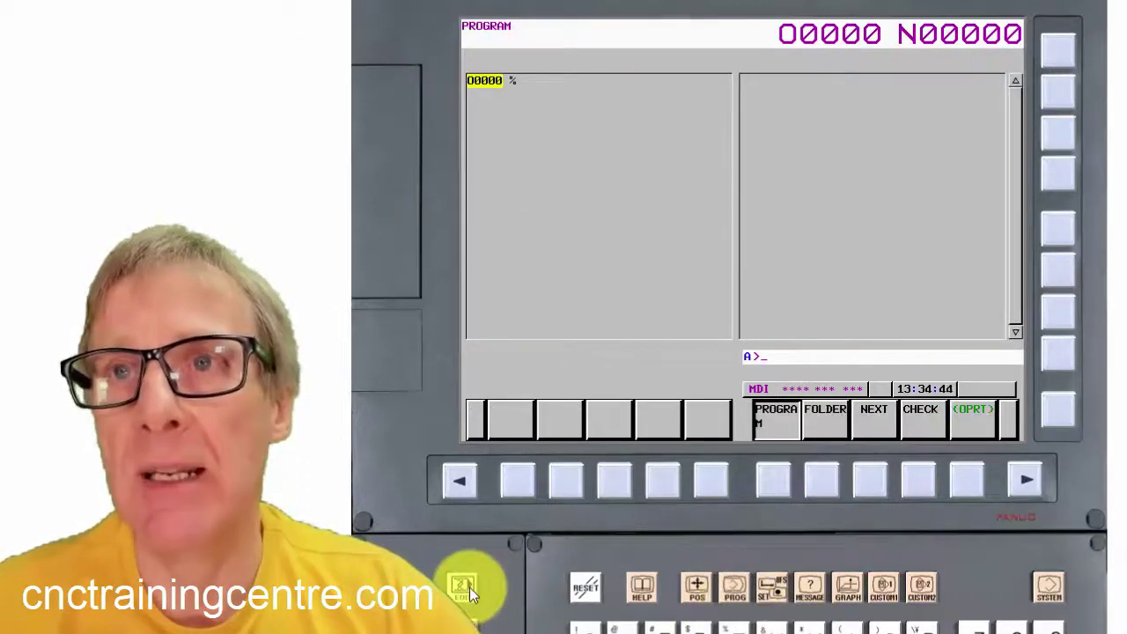
left_click(469, 587)
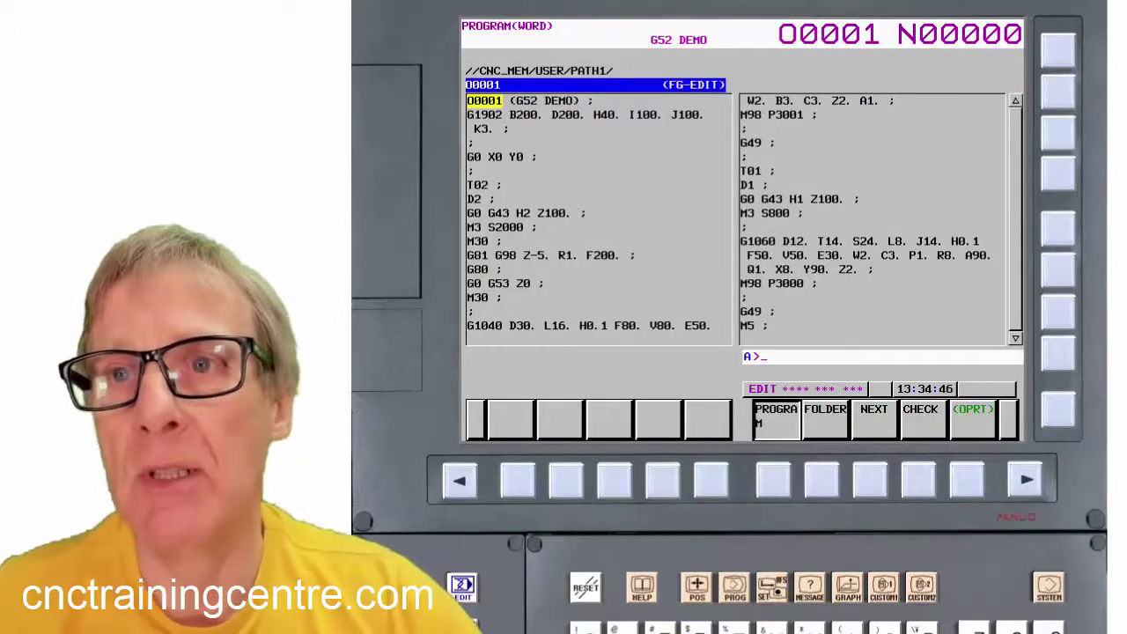
type("G0X0")
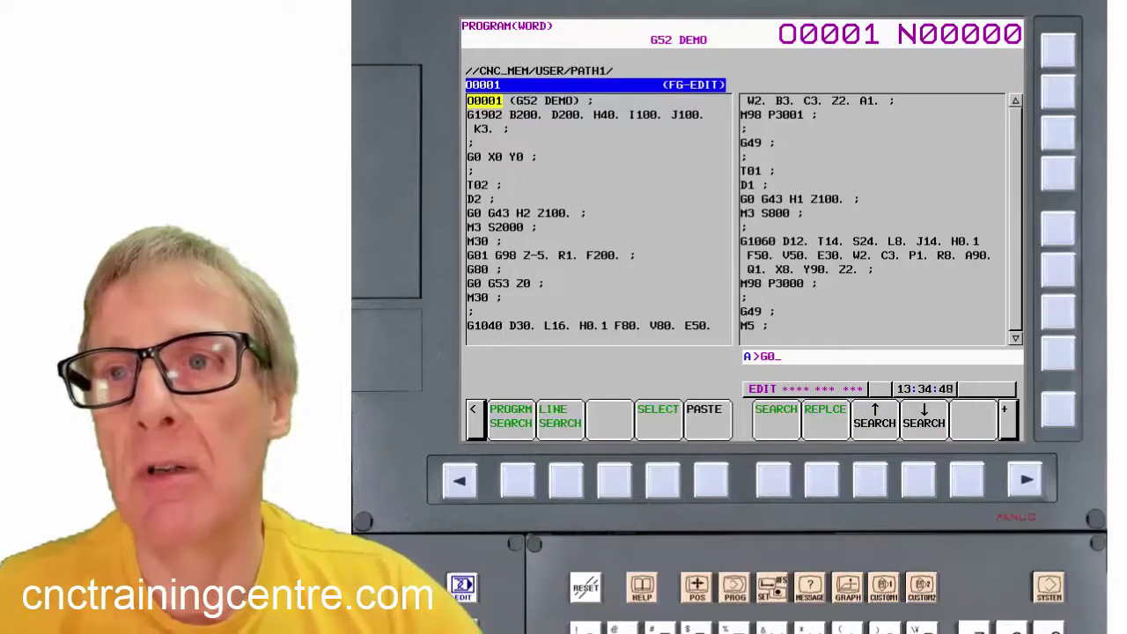
left_click(698, 600)
left_click(696, 587)
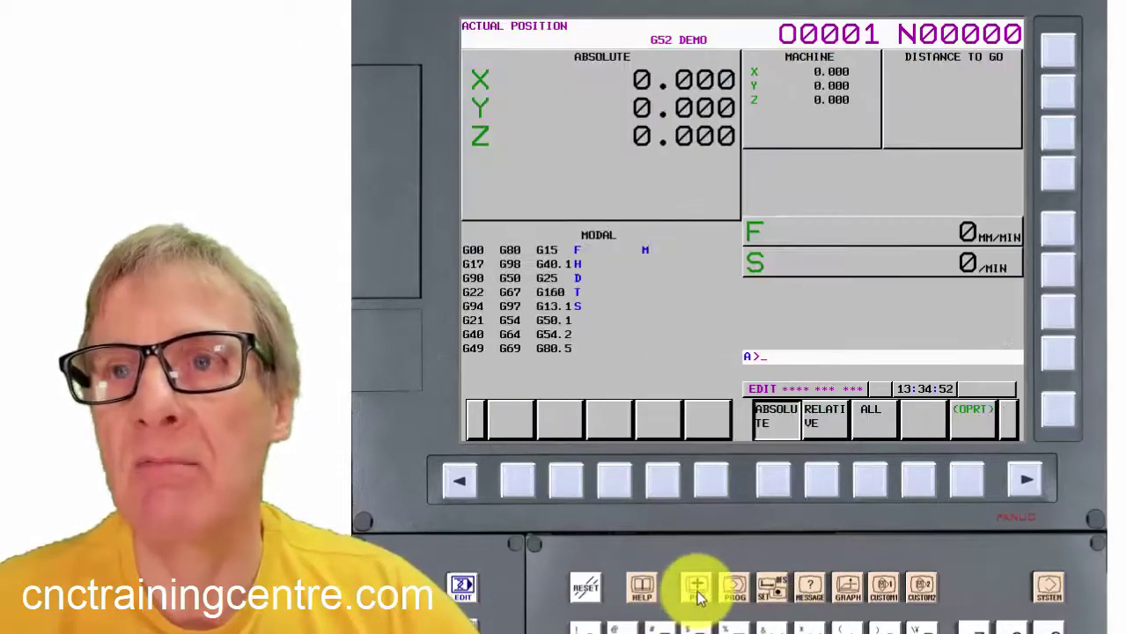
left_click(740, 594)
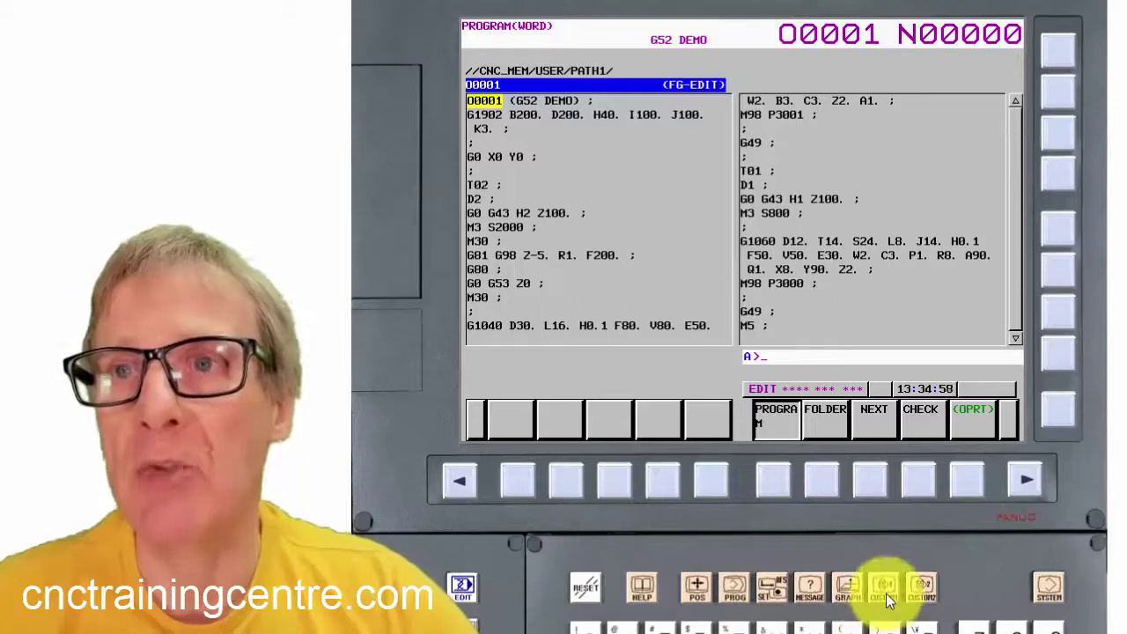
left_click(840, 588)
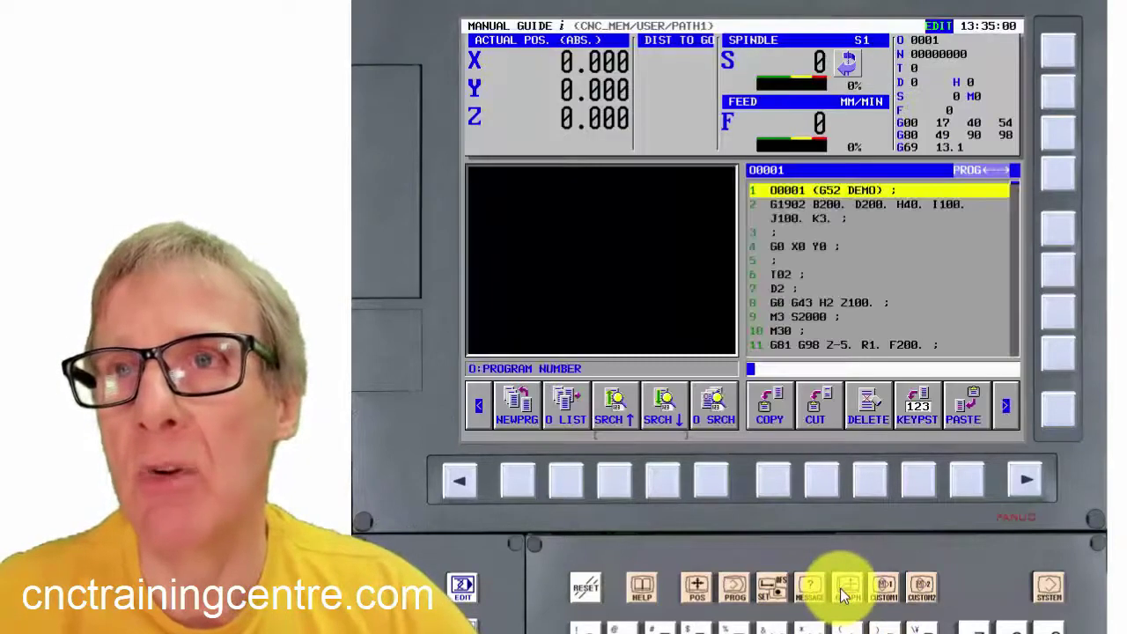